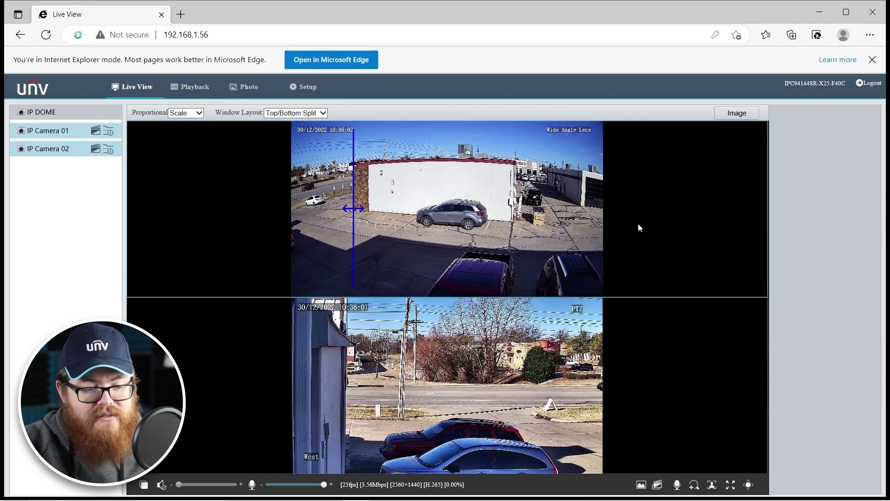
Enlarge the Wide Angle Lens feed to full screen to inspect it, and return to the top/bottom split layout
double_click(561, 212)
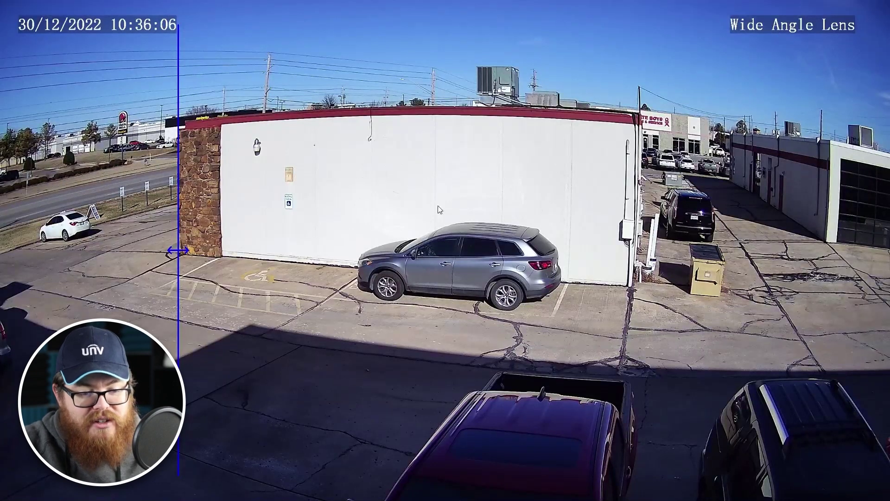
double_click(393, 261)
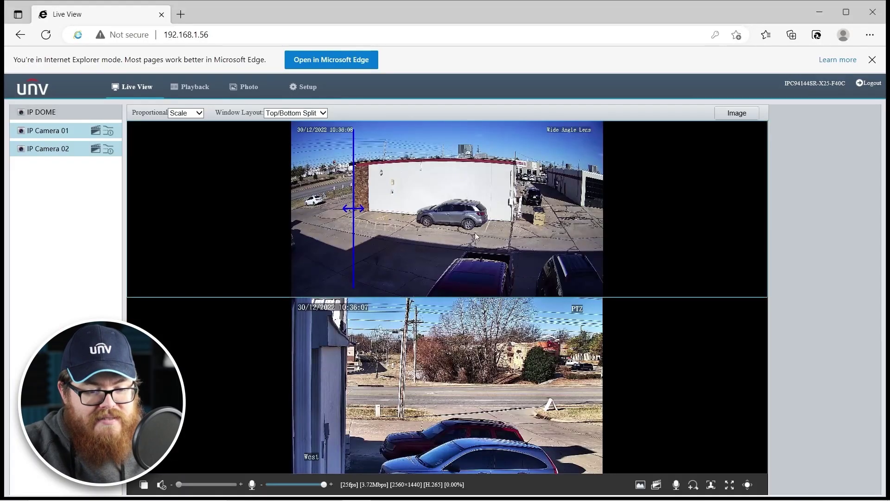
double_click(466, 207)
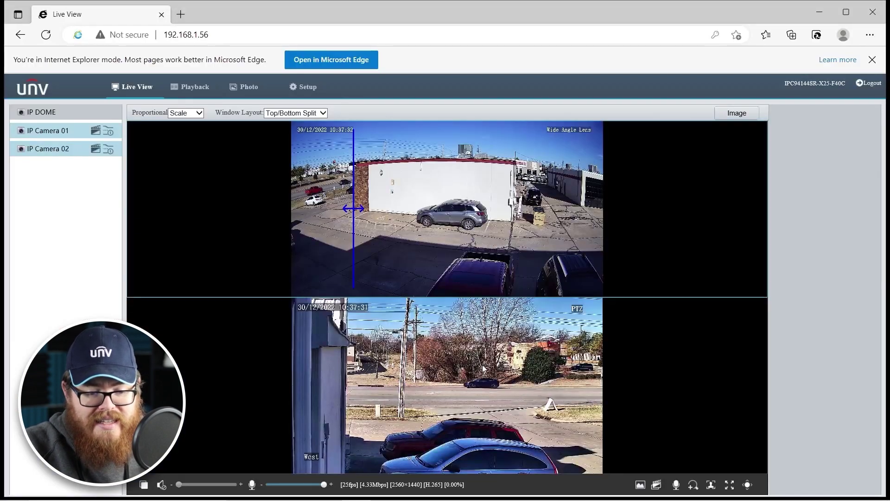
Pan the PTZ camera right to the Taco Bell sign, zoom in, and tilt down to the "JOIN THE BEST TEAM" board
double_click(483, 343)
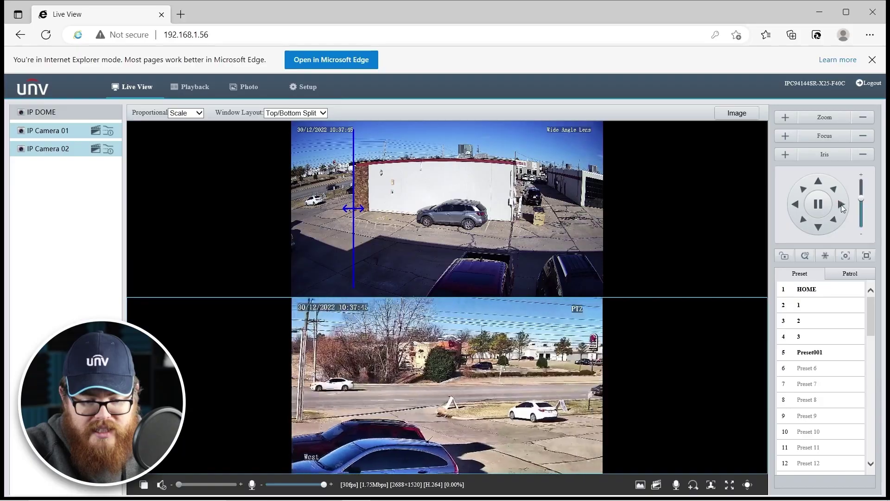
left_click(841, 204)
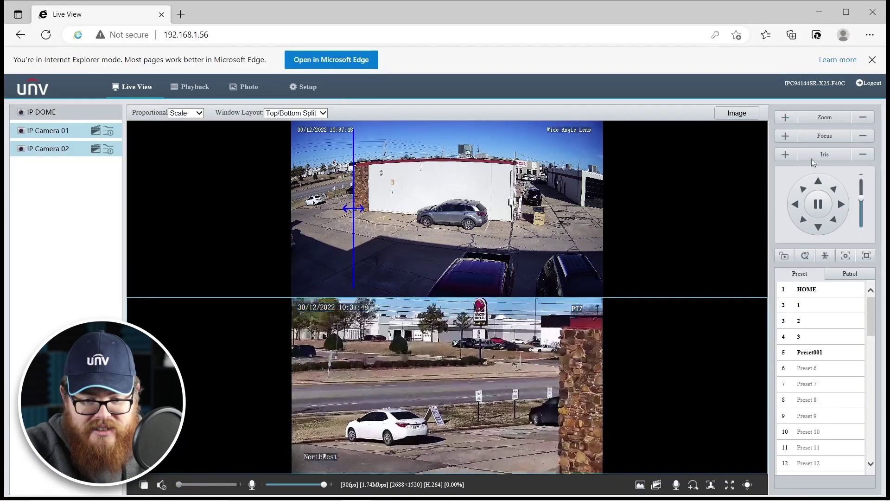
left_click(785, 117)
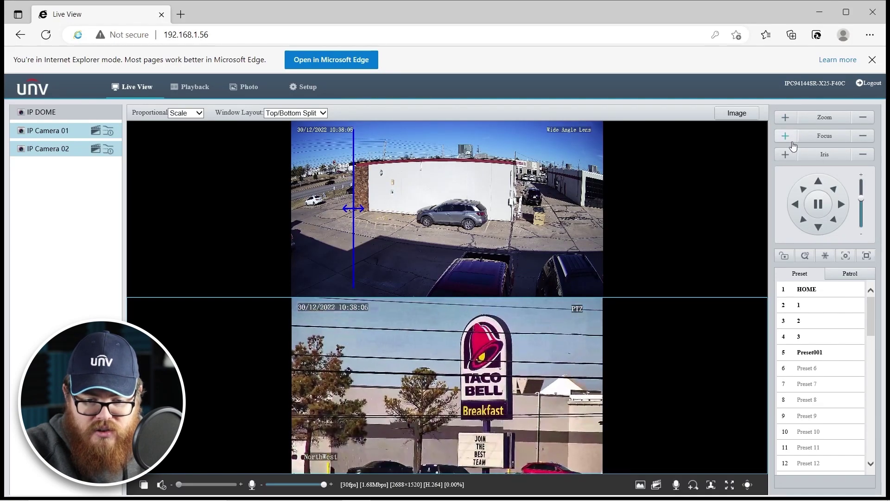
left_click(785, 117)
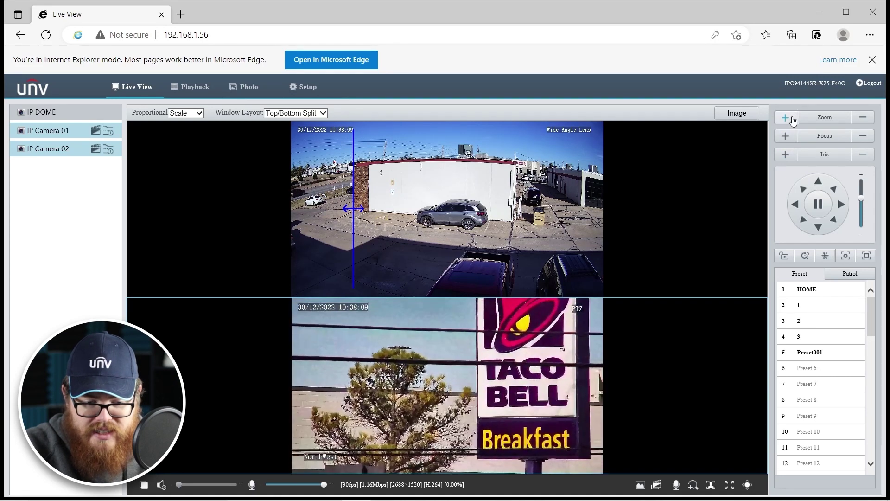
left_click(844, 204)
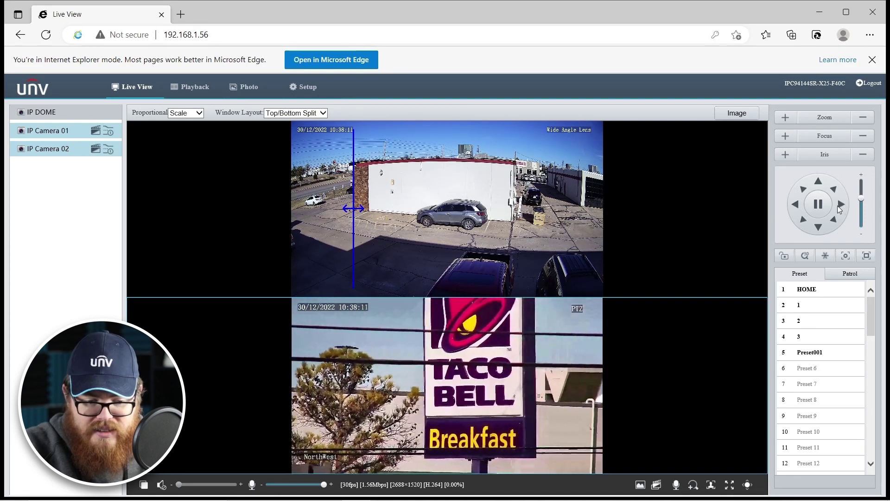
left_click(819, 227)
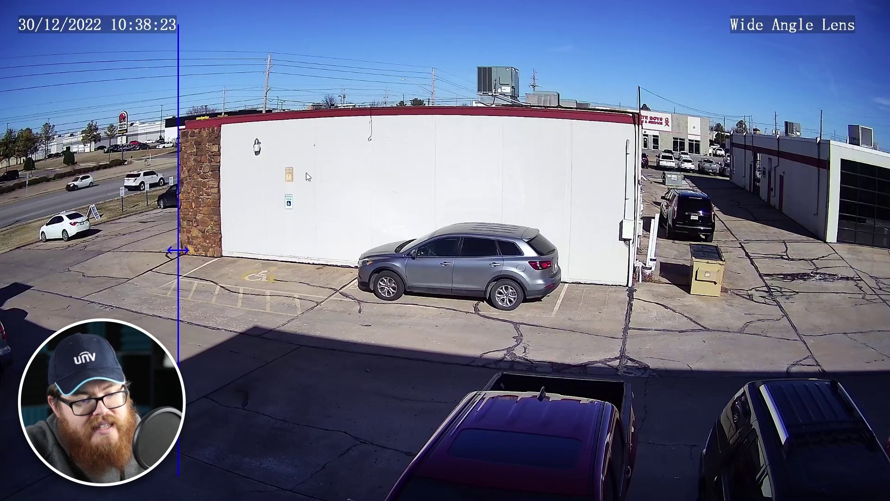
Review the PTZ Basic Settings and Limit pages in the camera setup, and return to the PTZ feed in live view
double_click(456, 220)
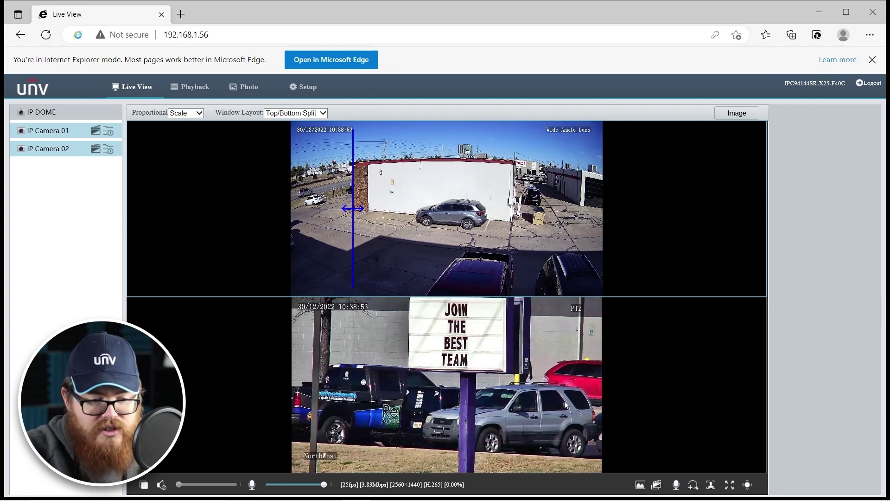
left_click(306, 87)
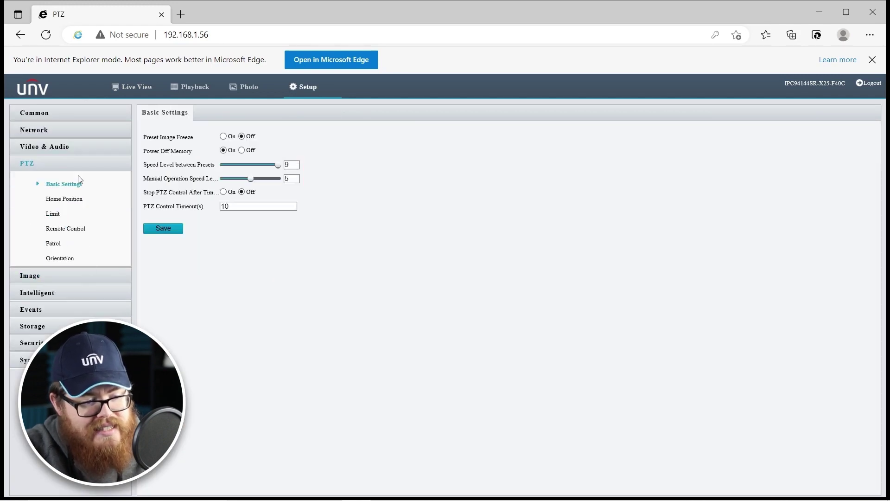
left_click(68, 221)
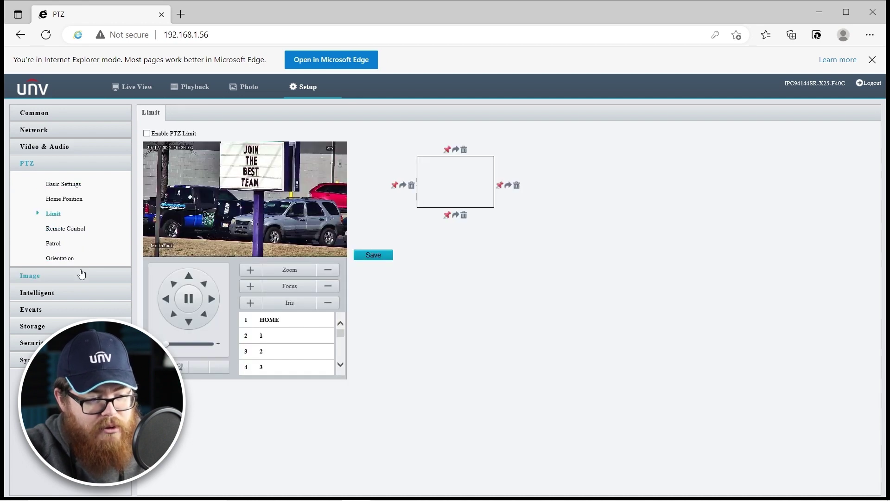
left_click(123, 114)
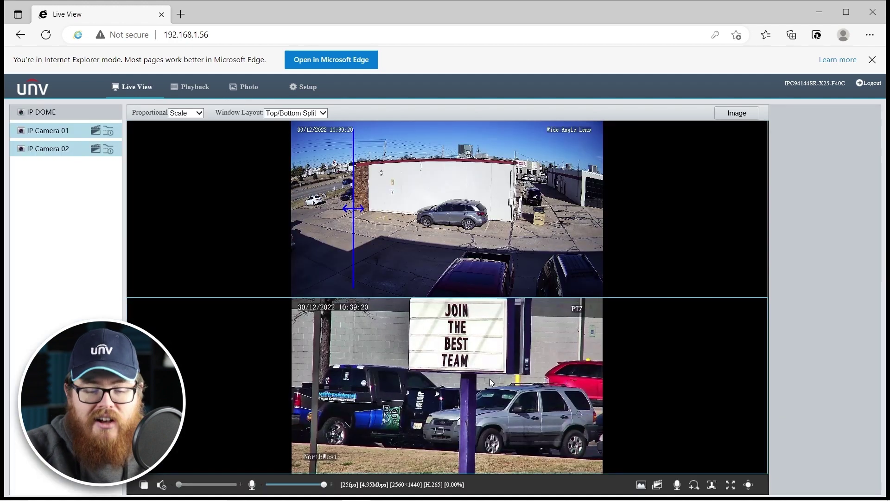
left_click(490, 381)
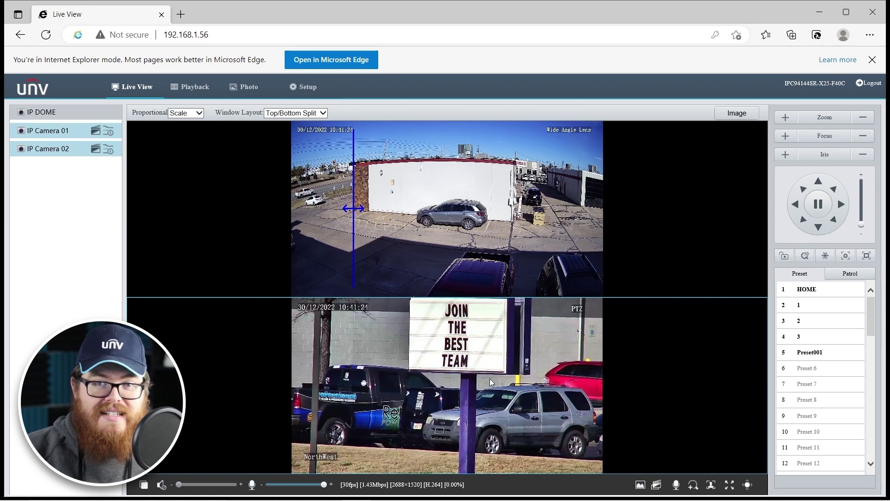
Open the Intelligent Smart settings and compare the functions offered for Channel1 and Channel2
left_click(304, 86)
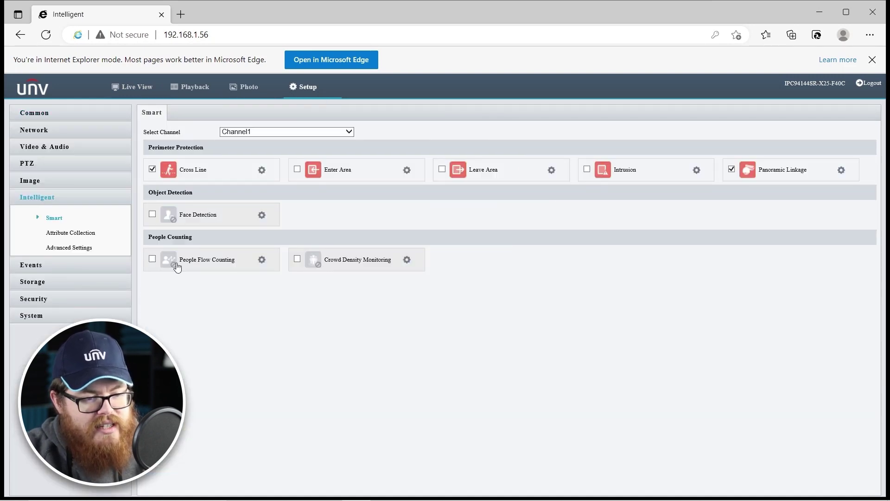
left_click(298, 135)
left_click(279, 141)
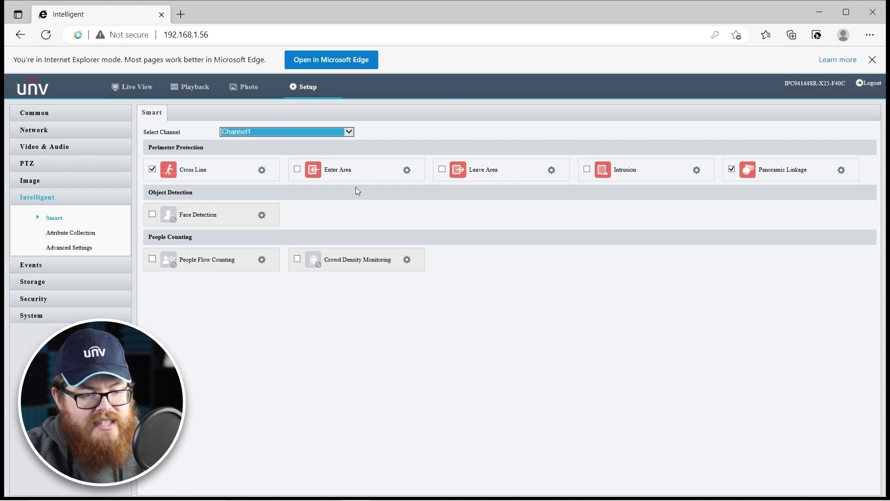
key("Down")
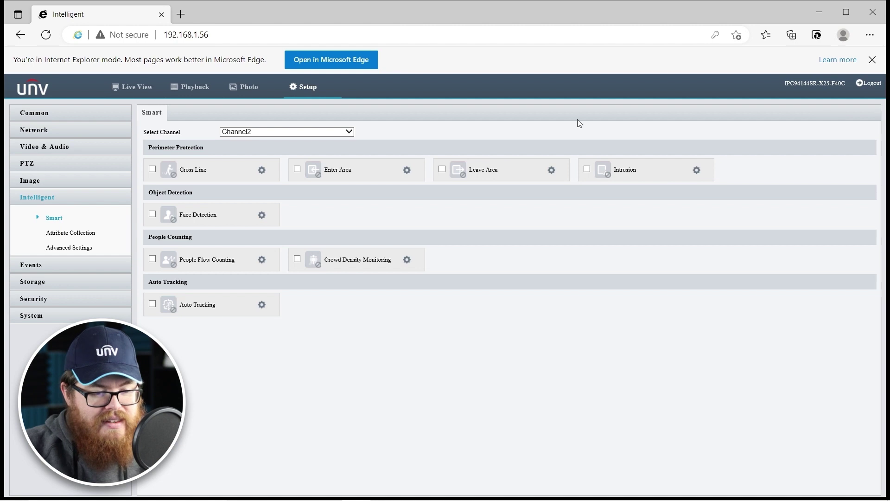
Turn off Panoramic Linkage on Channel1 to check the functions available on Channel2, and turn it back on
left_click(325, 131)
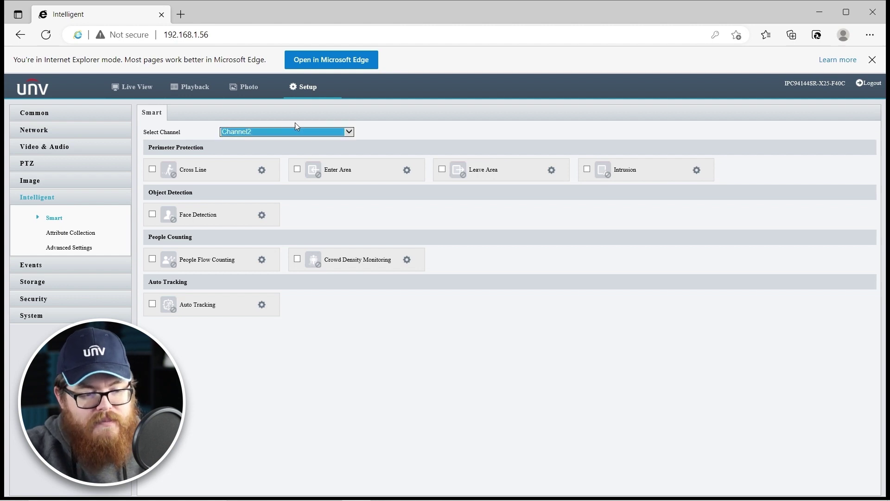
key("Up")
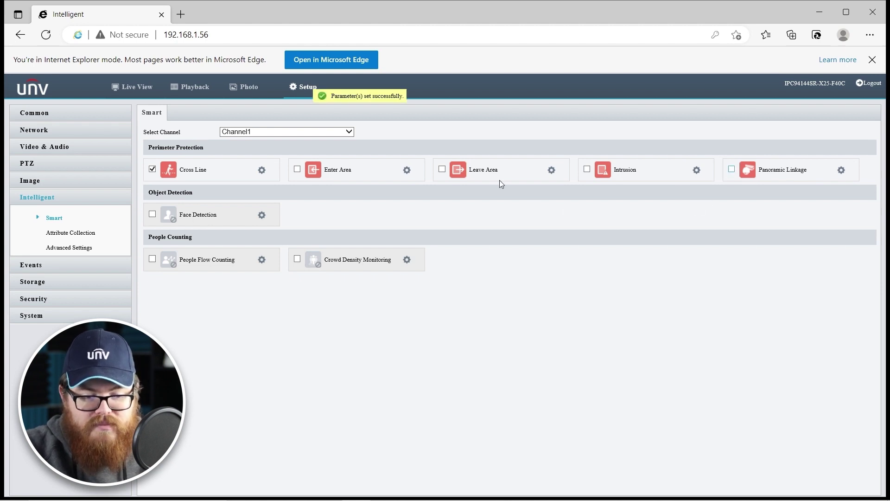
left_click(338, 133)
left_click(298, 138)
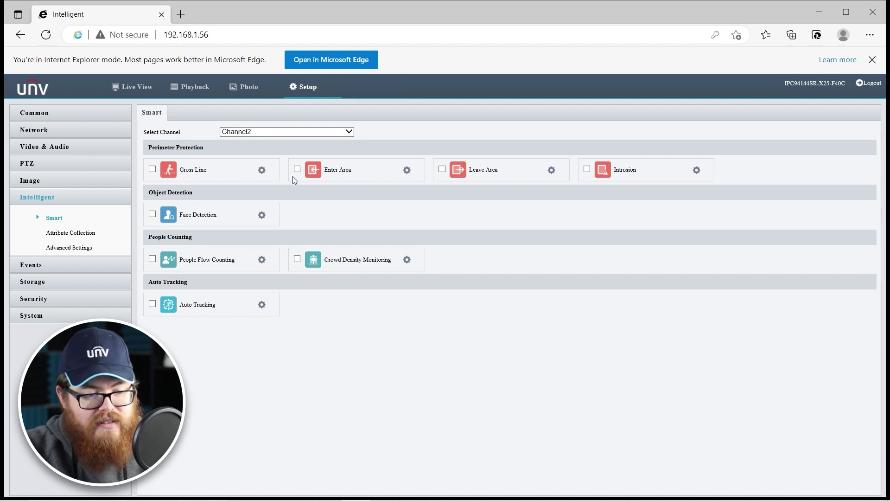
left_click(297, 134)
left_click(290, 124)
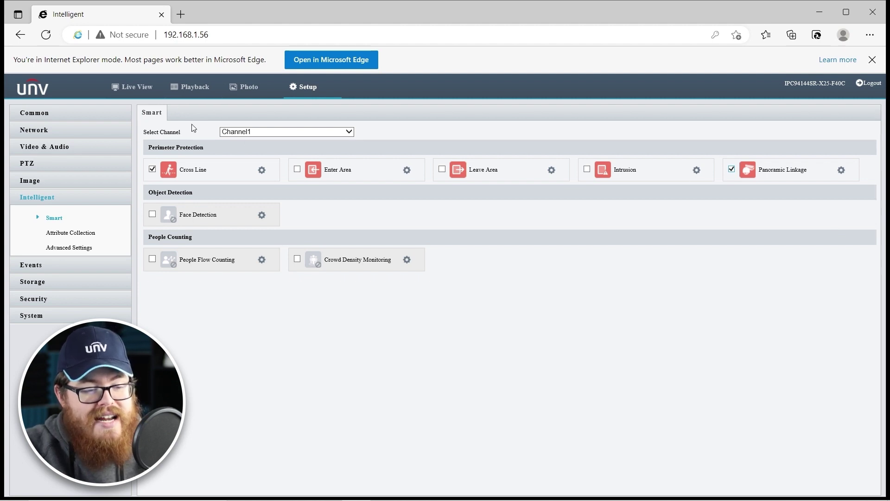
Examine Channel1's Cross Line detection rule and its trigger actions
left_click(262, 171)
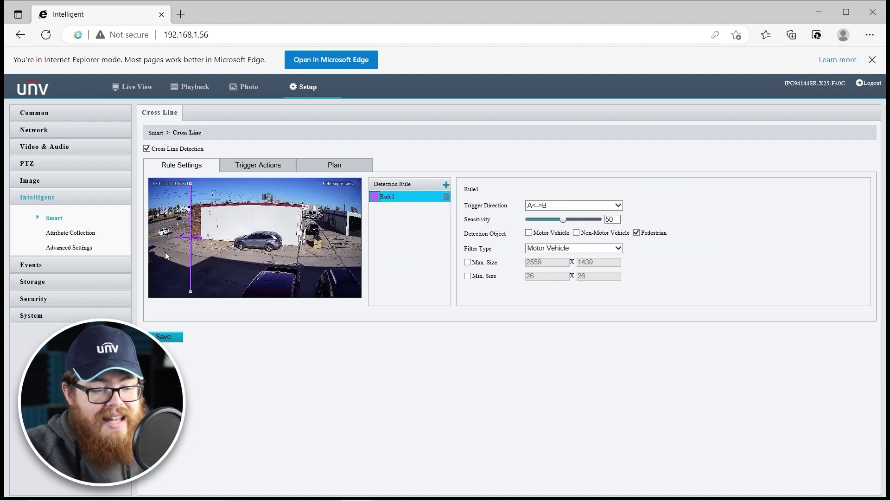
left_click(267, 165)
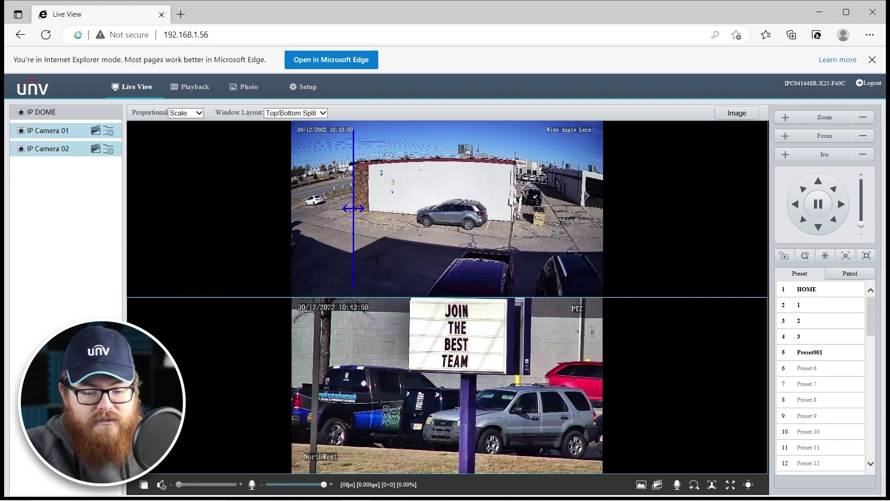
Show both camera feeds in full screen and zoom the PTZ camera out from the sign
left_click(730, 484)
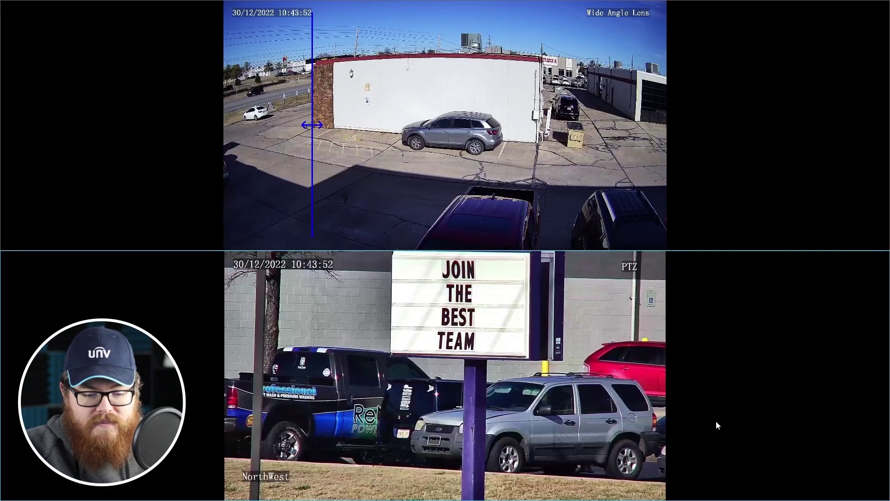
scroll(553, 357, "down", 3)
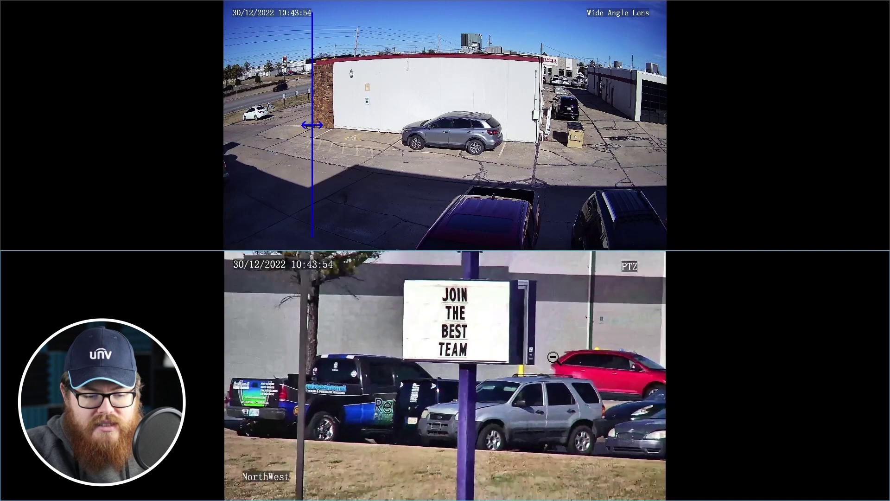
scroll(552, 356, "down", 3)
scroll(551, 356, "down", 3)
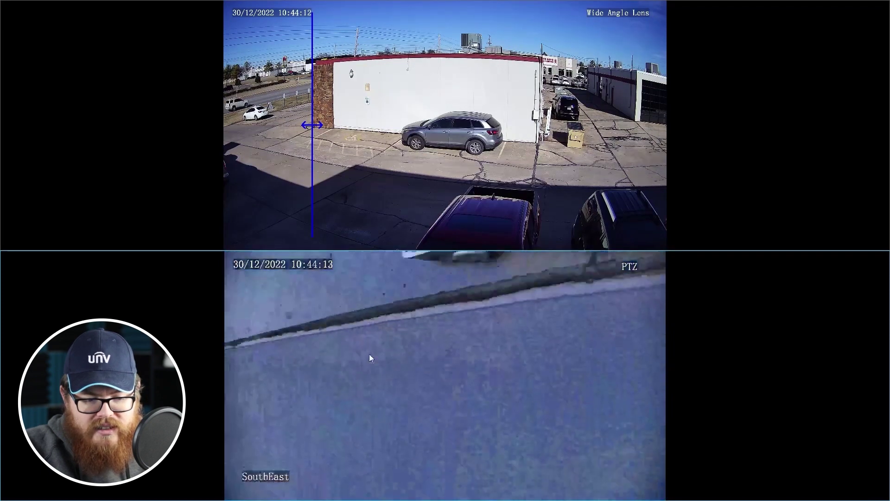
Pan the PTZ camera left from the southeast wall toward the parked cars and dumpsters to the east
left_click(274, 355)
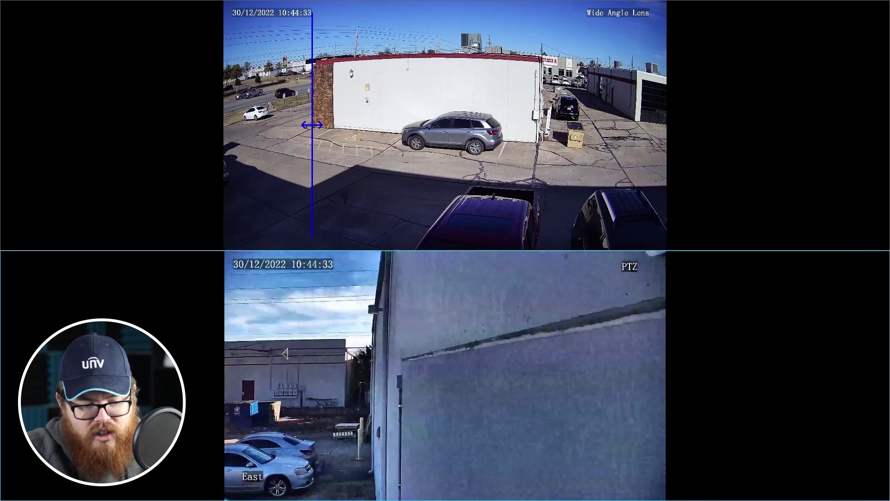
left_click(285, 354)
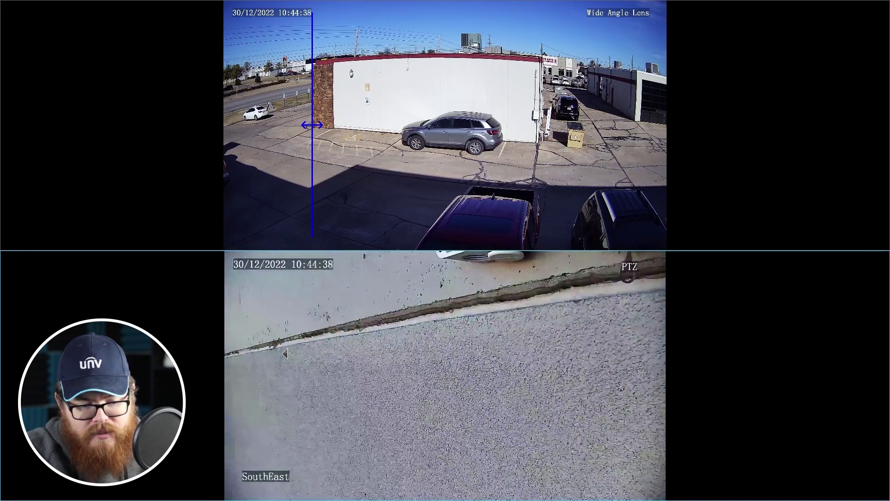
left_click(284, 354)
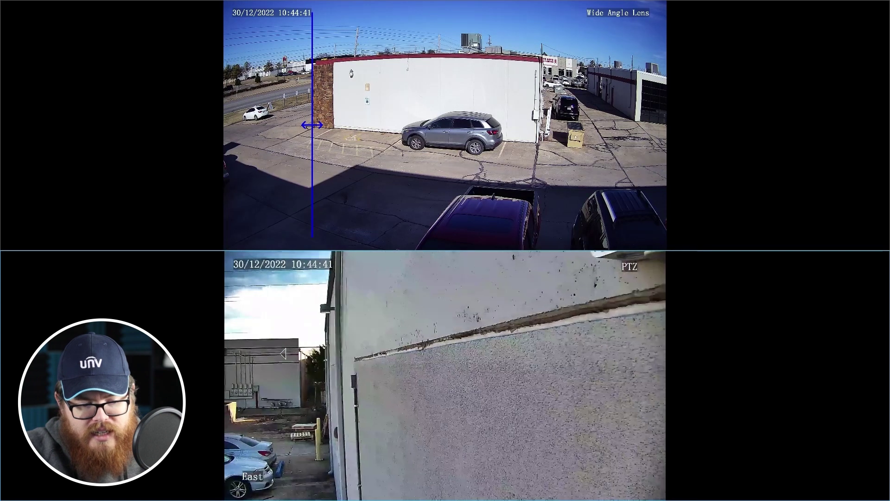
left_click(285, 354)
left_click(284, 354)
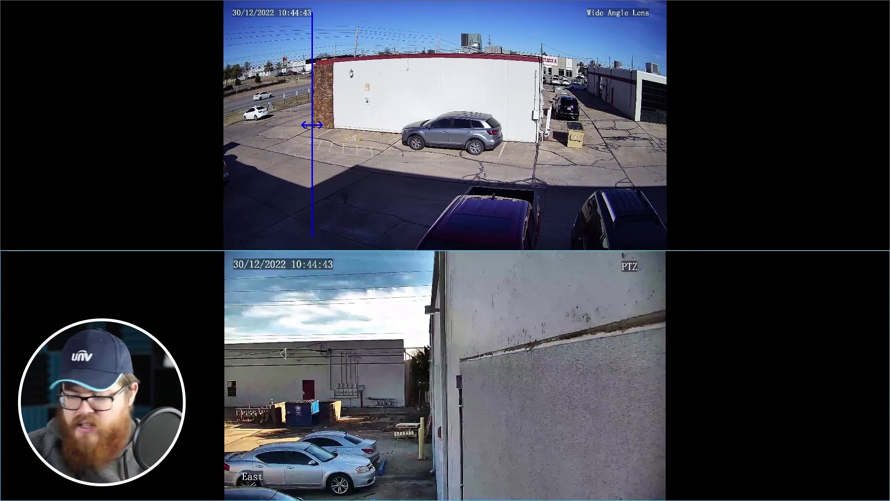